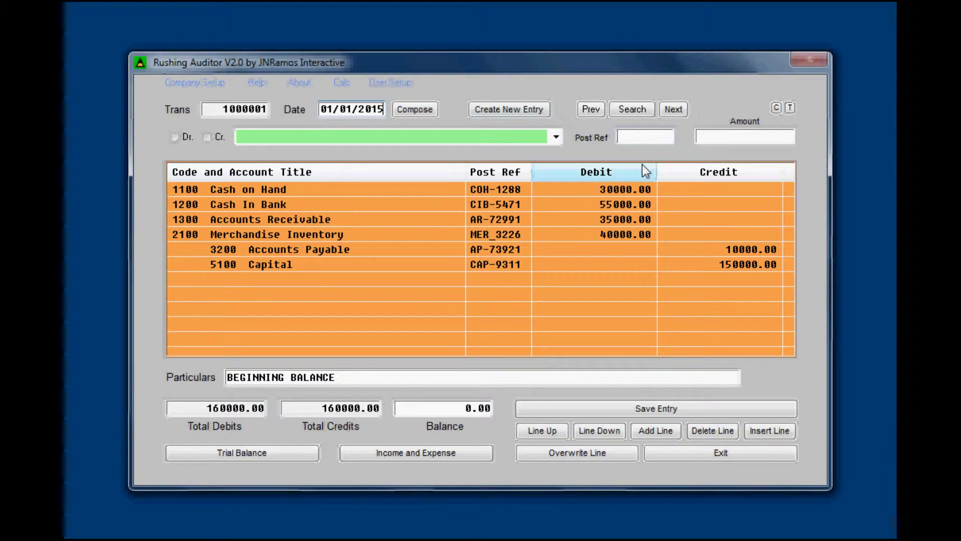
Browse forward through the journal entries from the beginning balance to the May sales entry
click(671, 108)
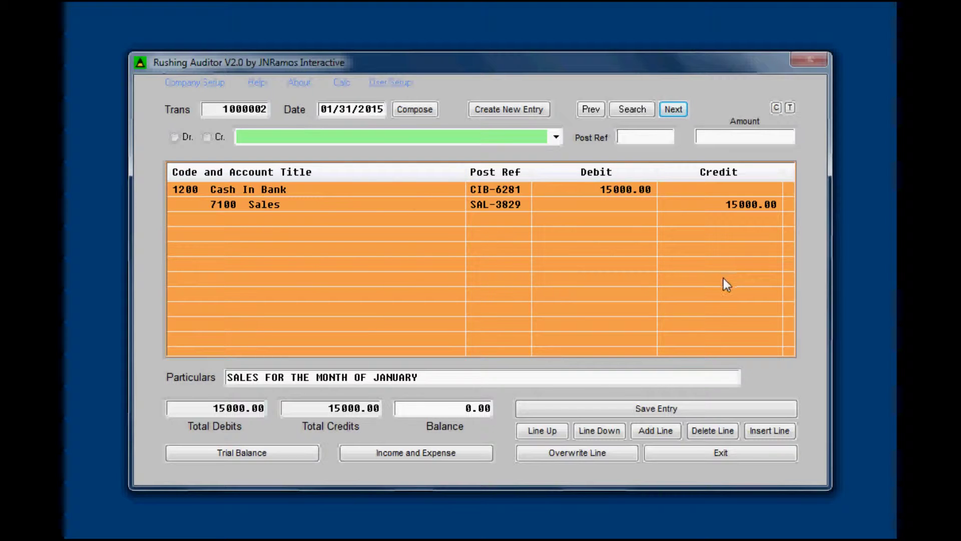
click(677, 111)
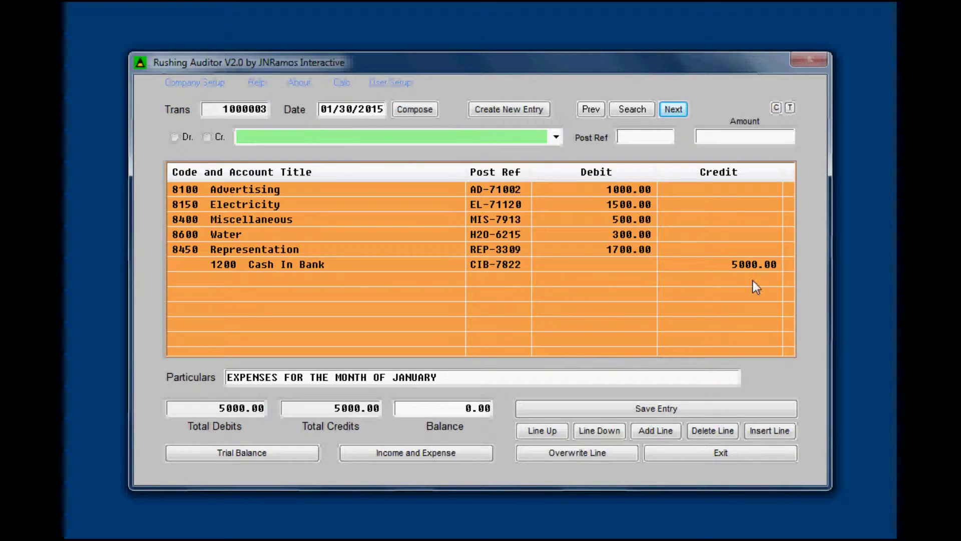
click(673, 109)
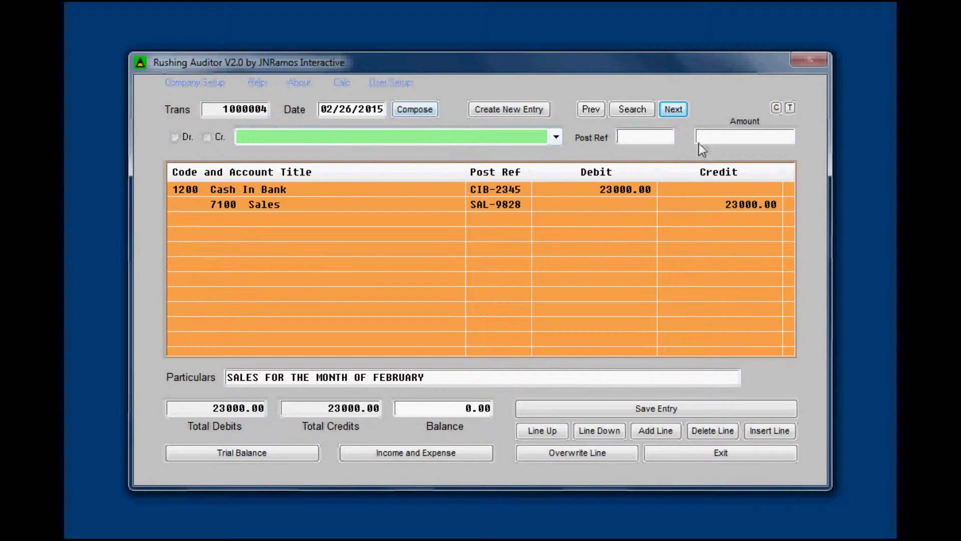
click(673, 111)
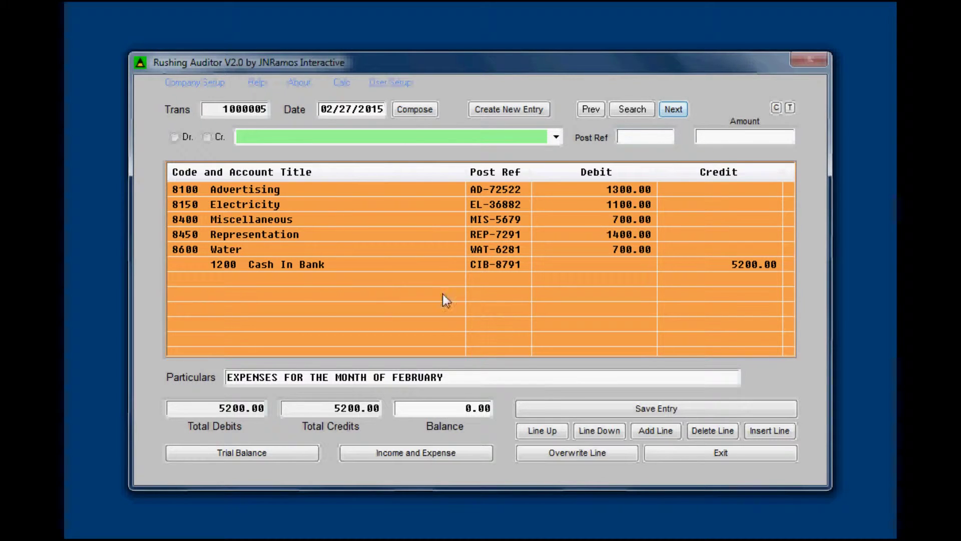
click(678, 111)
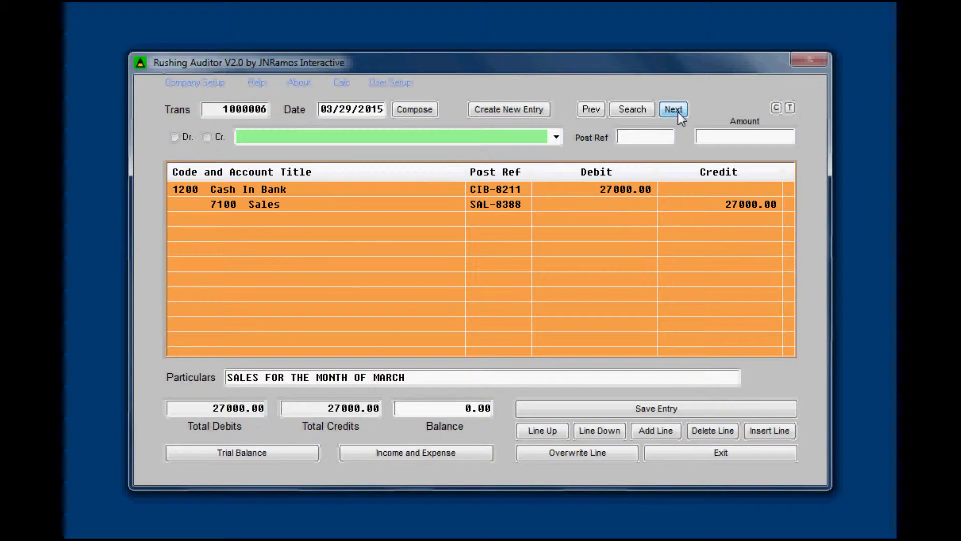
click(679, 113)
click(678, 111)
click(675, 111)
click(675, 111)
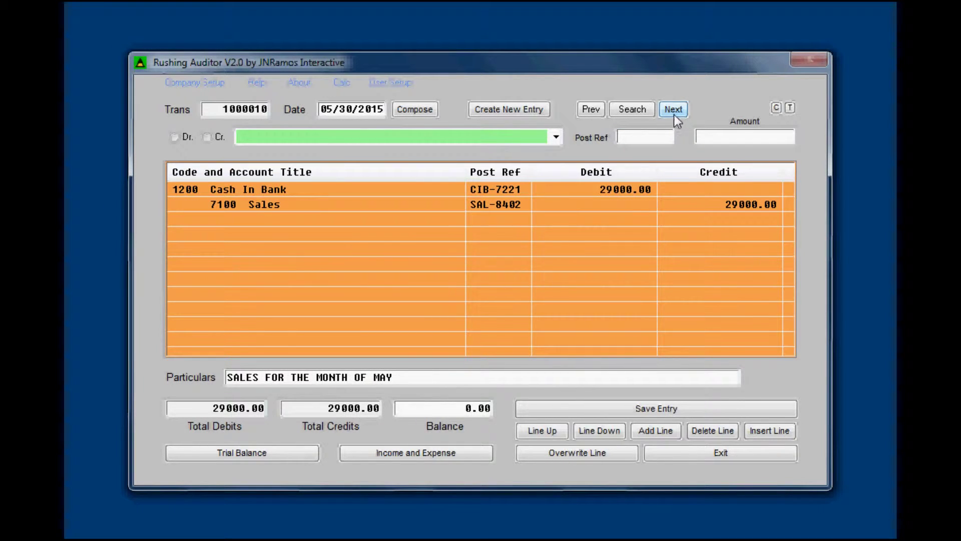
Browse back through the journal entries to the beginning balance entry, transaction 1000001
click(587, 106)
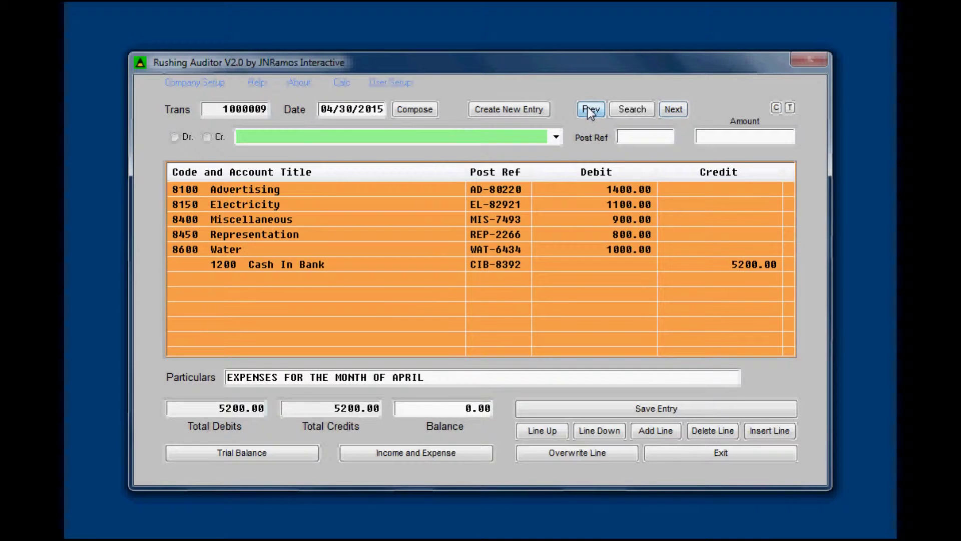
click(587, 107)
click(587, 108)
click(588, 109)
click(588, 109)
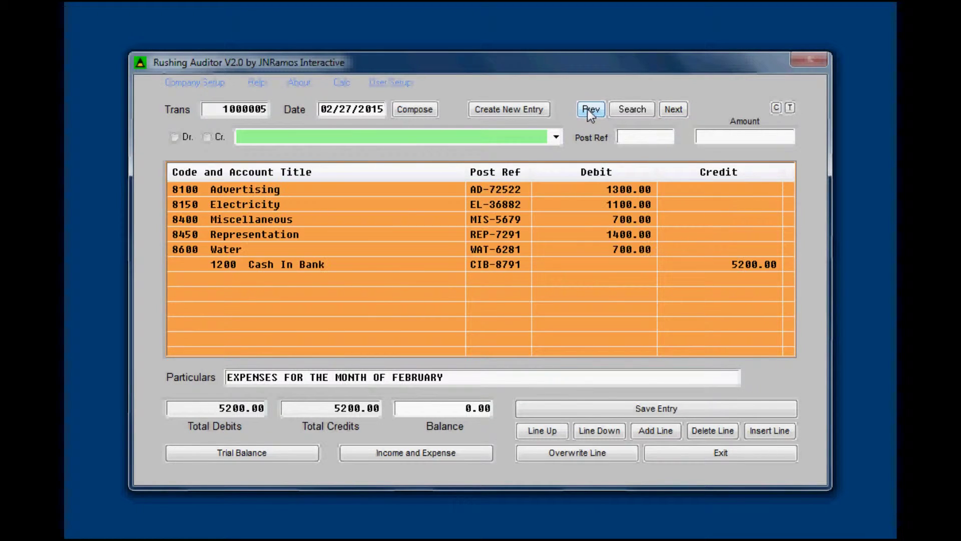
click(587, 109)
click(587, 109)
click(587, 109)
click(587, 110)
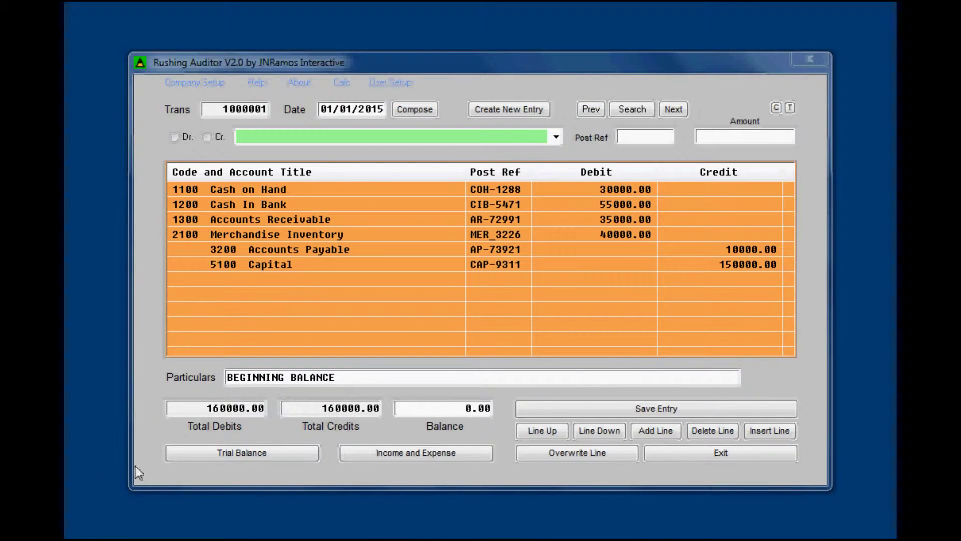
Generate the trial balance with a cut-off date of 12/31/2015
click(246, 452)
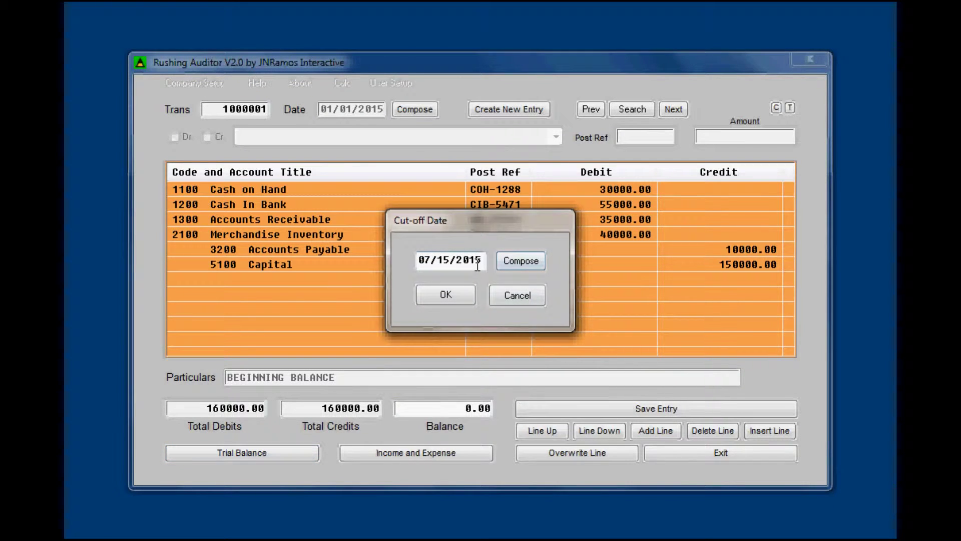
mouse_move(482, 259)
mouse_down()
mouse_move(421, 260)
mouse_move(491, 263)
mouse_up()
click(523, 262)
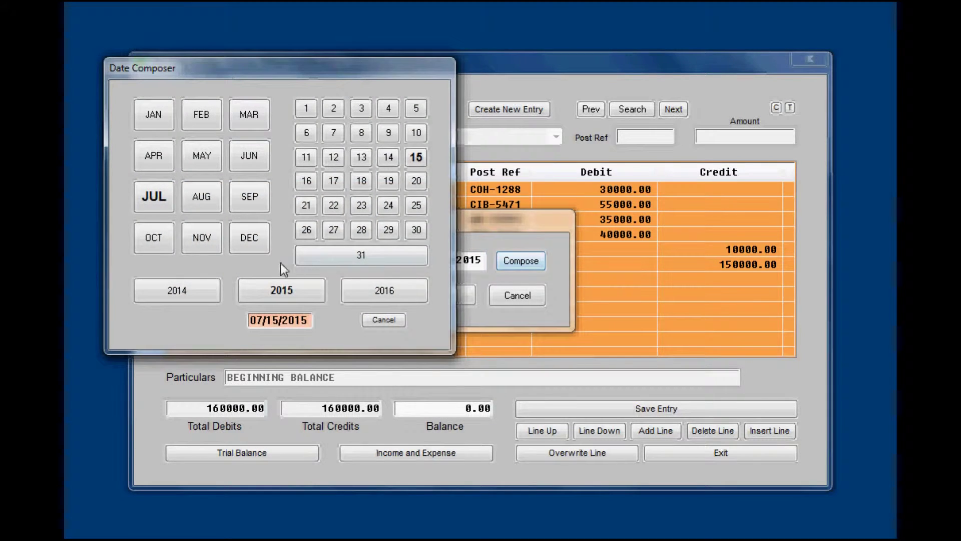
click(255, 244)
click(355, 254)
click(289, 291)
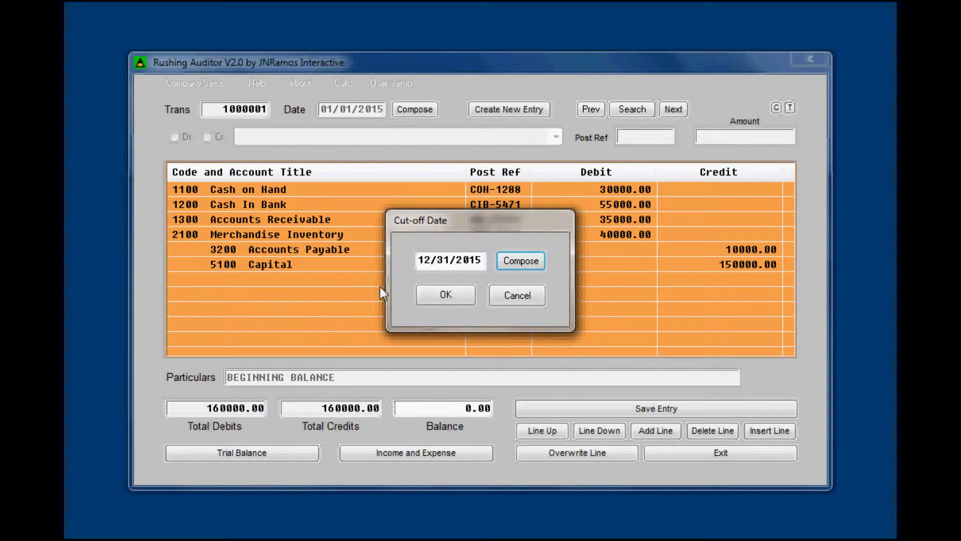
click(442, 295)
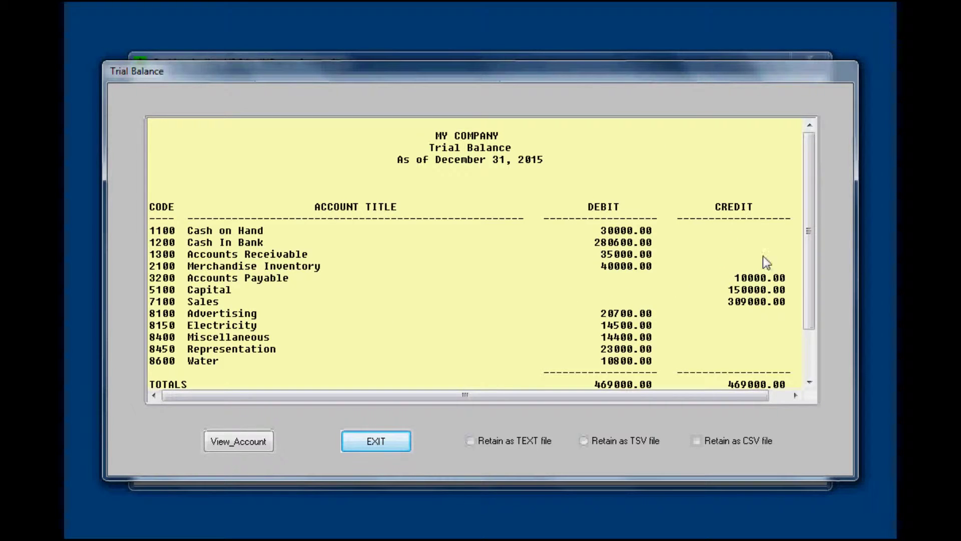
Retain the trial balance as a TEXT file and close the report
drag(810, 256, 812, 269)
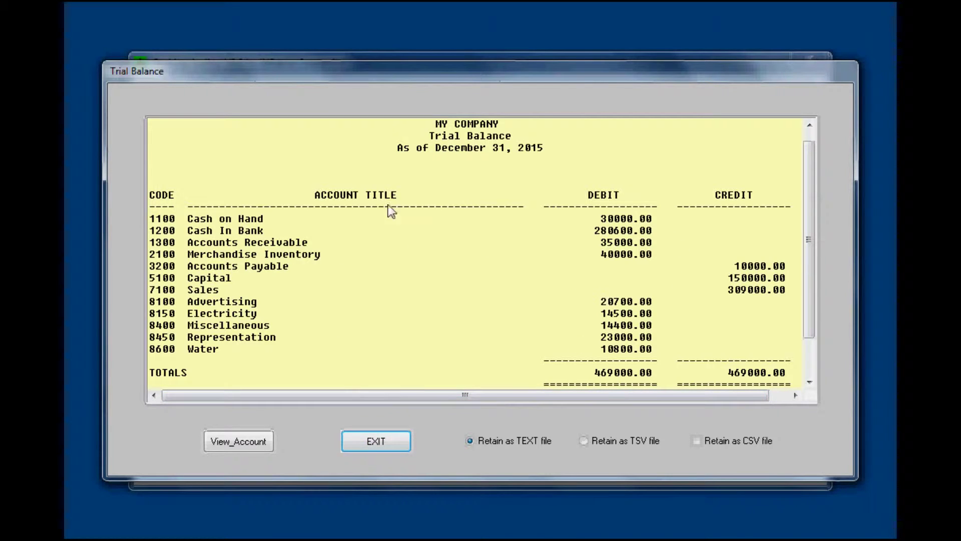
click(583, 442)
click(697, 442)
click(471, 442)
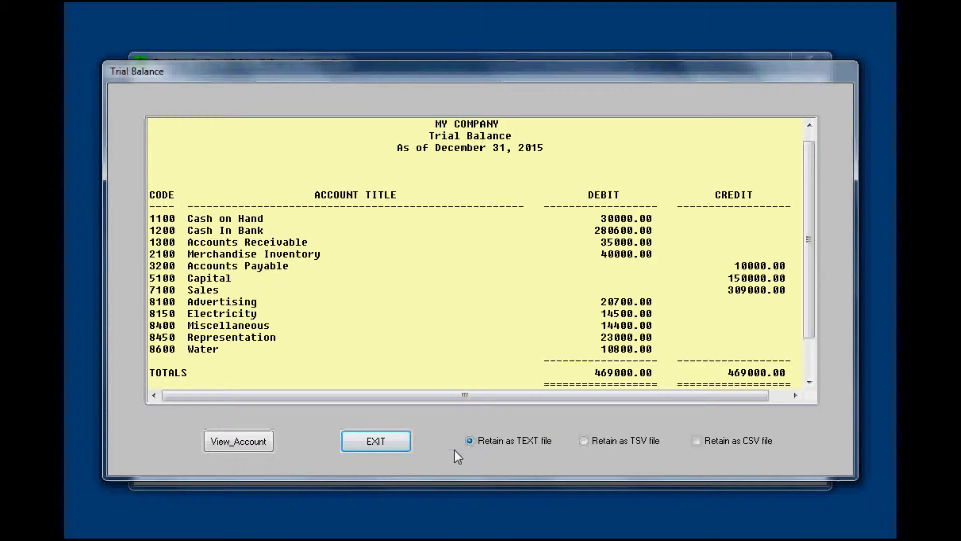
click(387, 448)
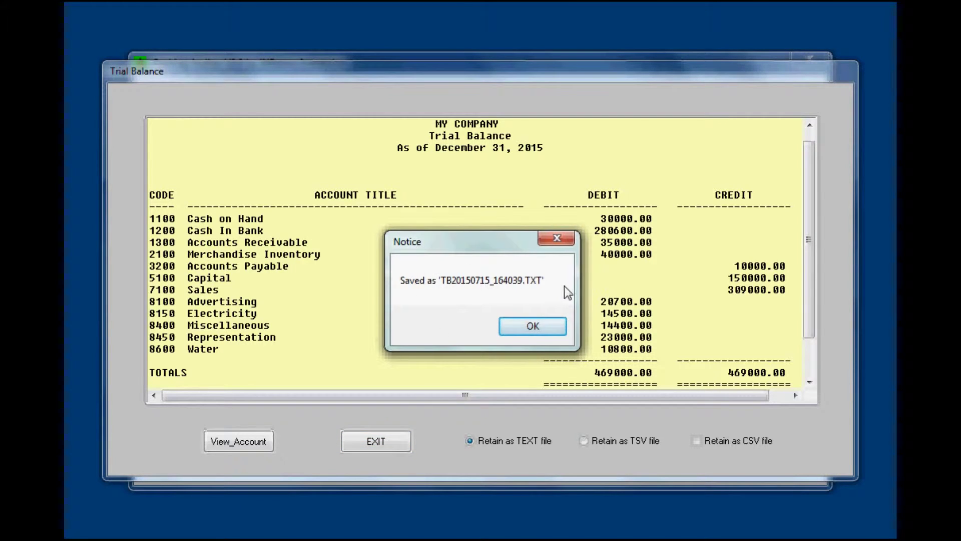
click(545, 332)
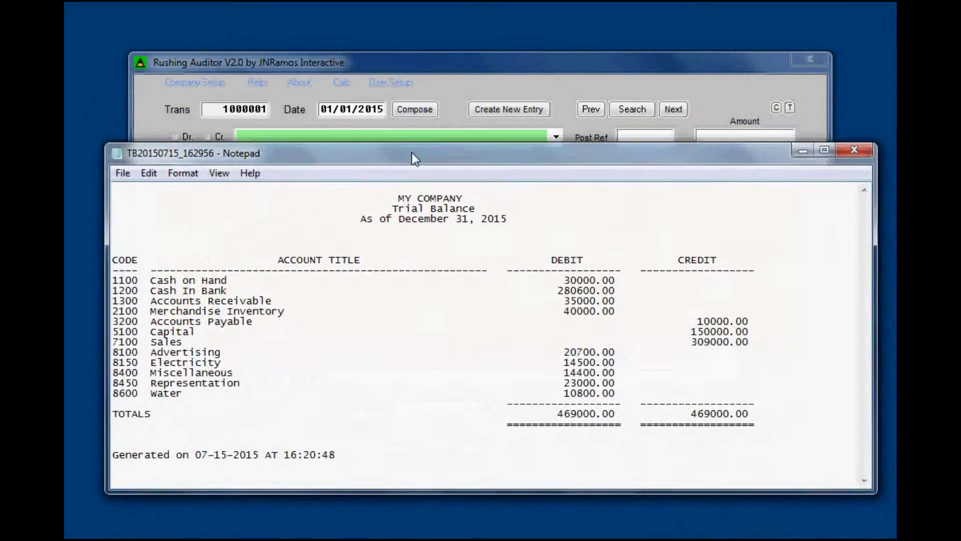
Examine the retained trial balance text file in Notepad, fitting its window to the report and moving it out of the way
drag(411, 152, 397, 103)
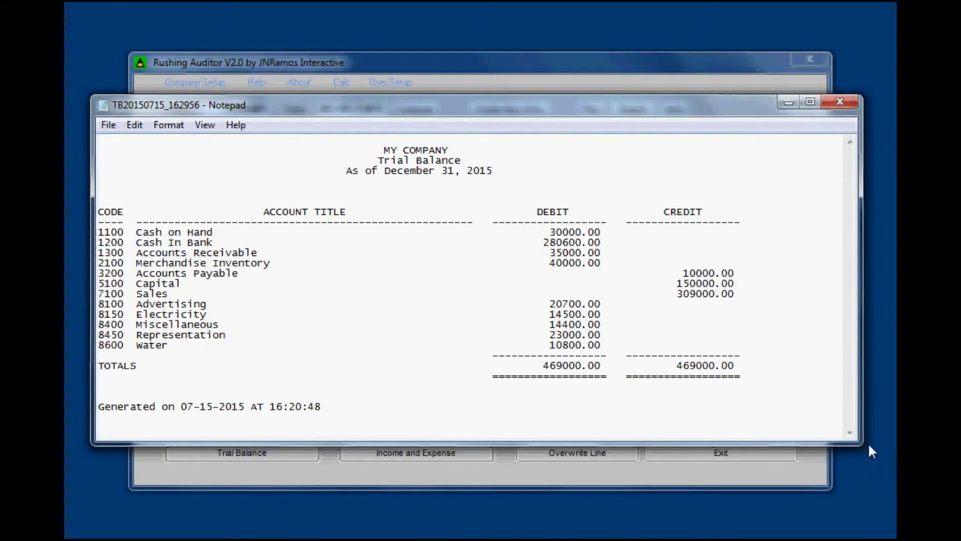
drag(857, 442, 782, 440)
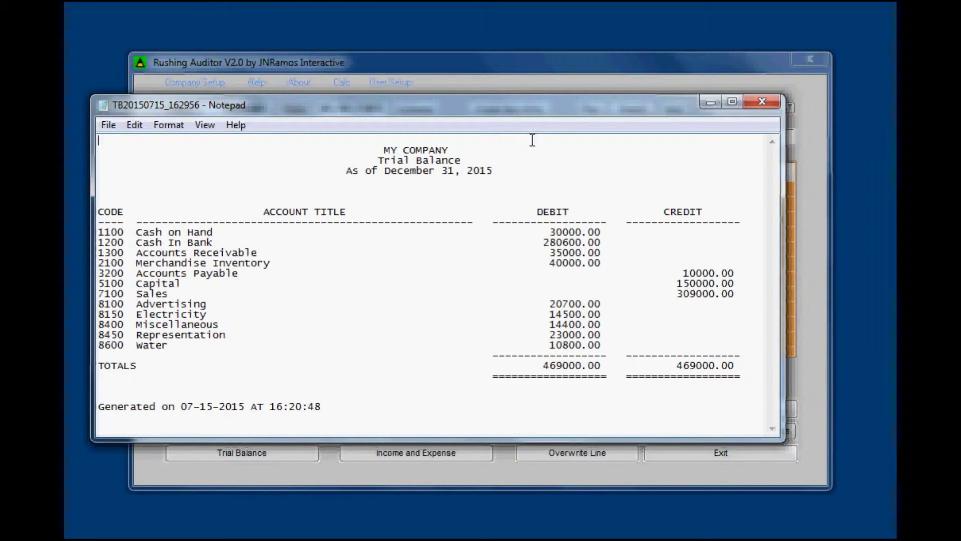
drag(454, 109, 700, 539)
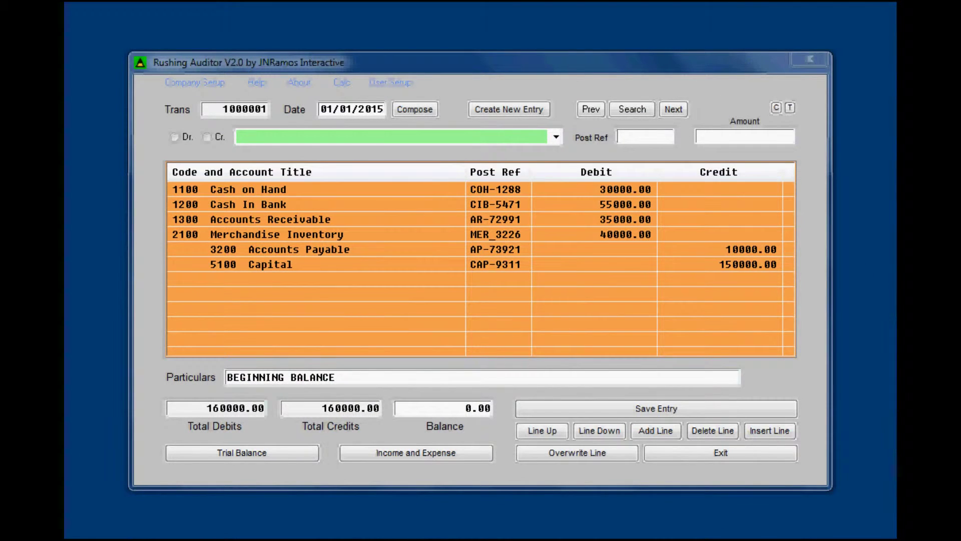
Generate the trial balance again with the cut-off date set to 12/31/2015
click(229, 453)
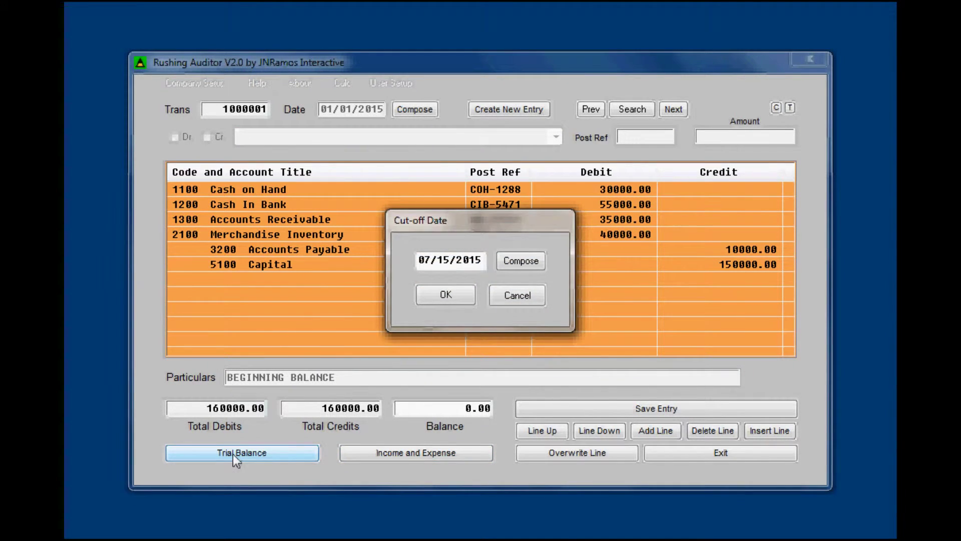
click(520, 260)
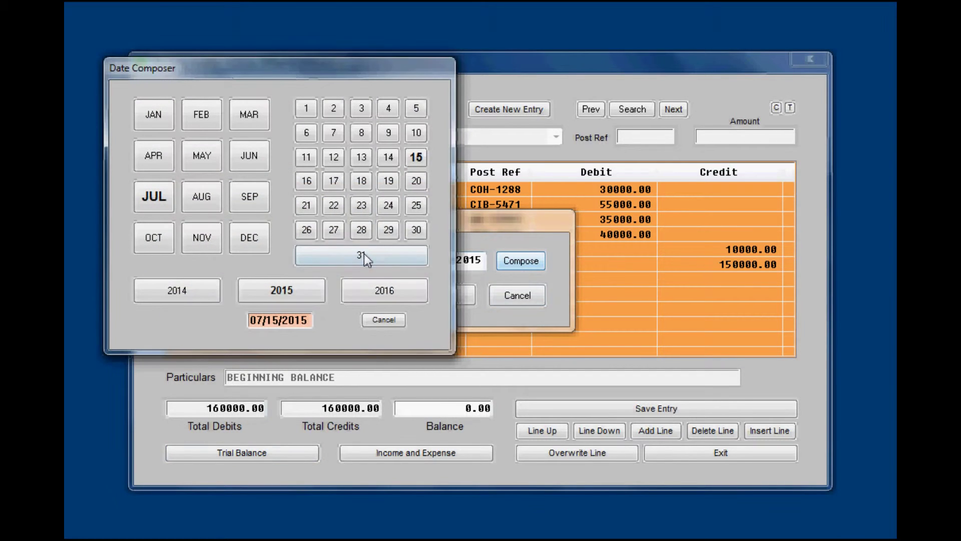
click(343, 255)
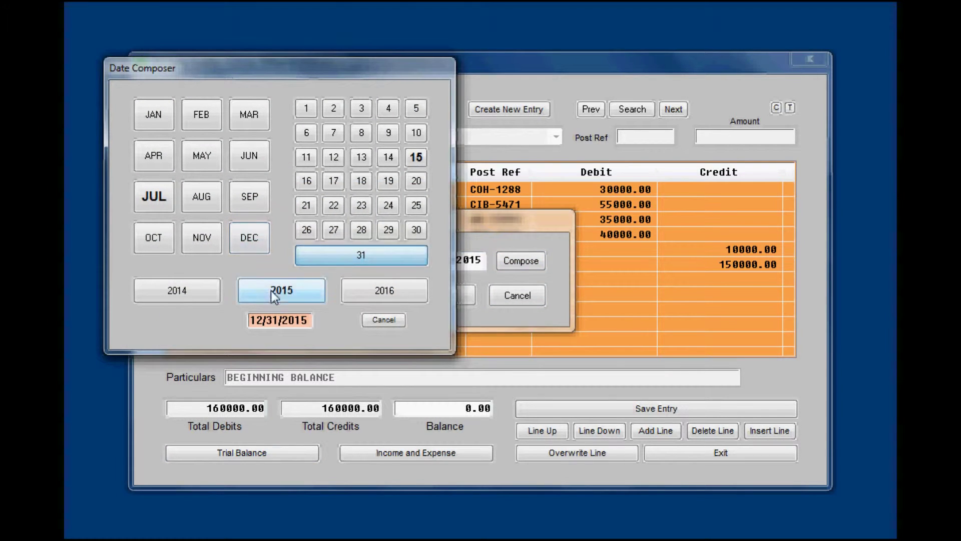
click(275, 291)
click(444, 297)
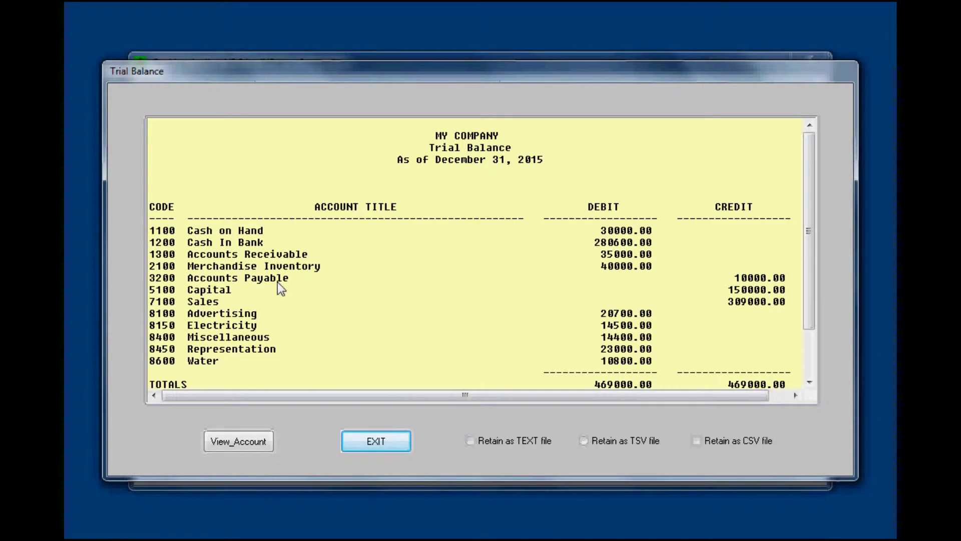
Open the account status of Cash In Bank from the trial balance and examine its transactions
click(252, 243)
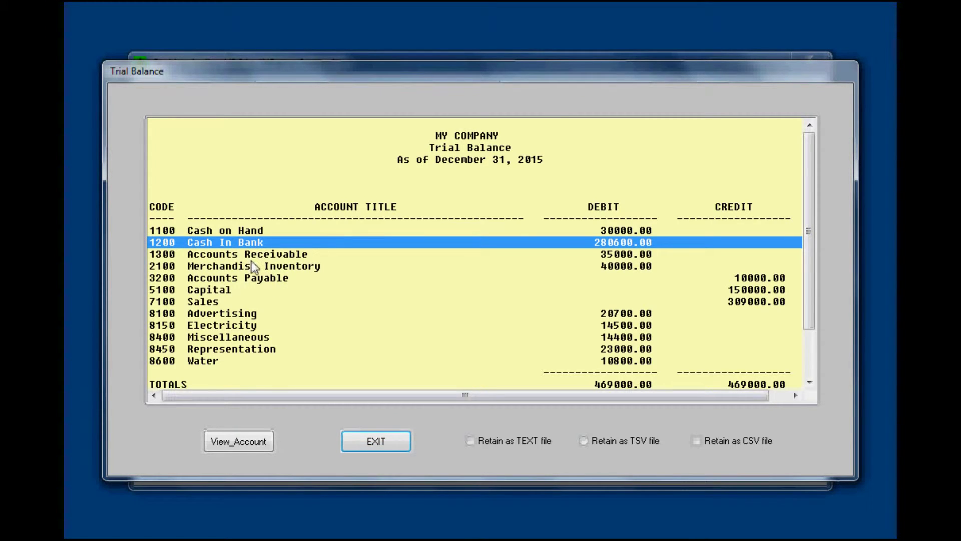
click(262, 441)
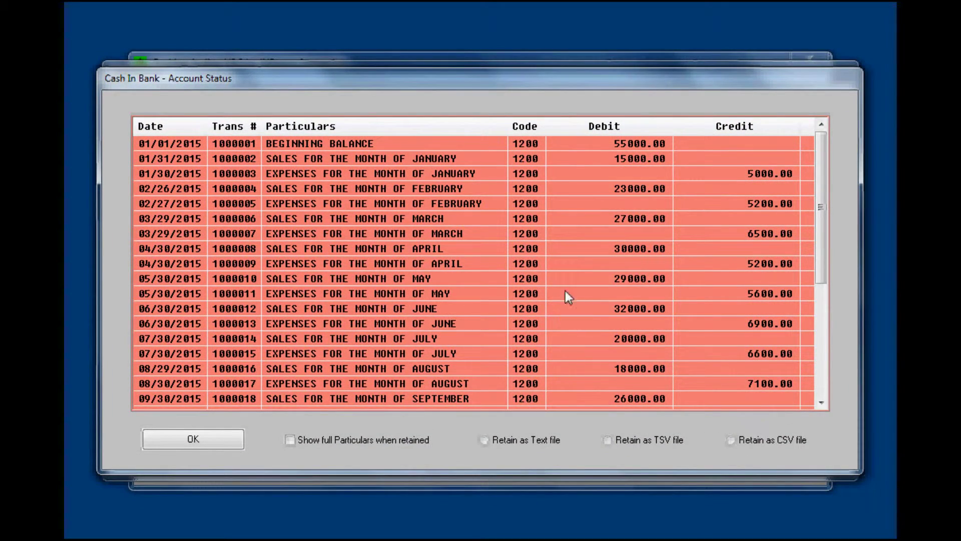
drag(819, 155, 798, 143)
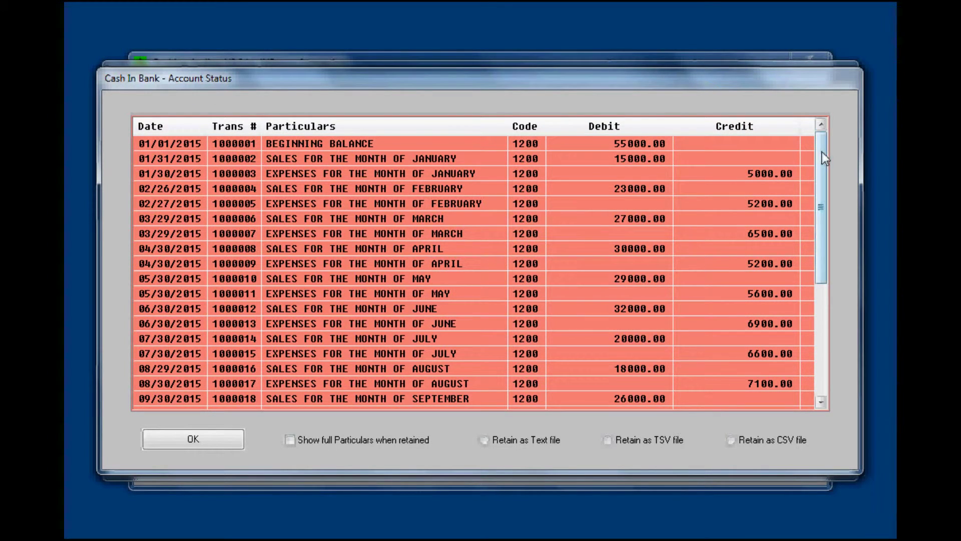
drag(822, 151, 802, 193)
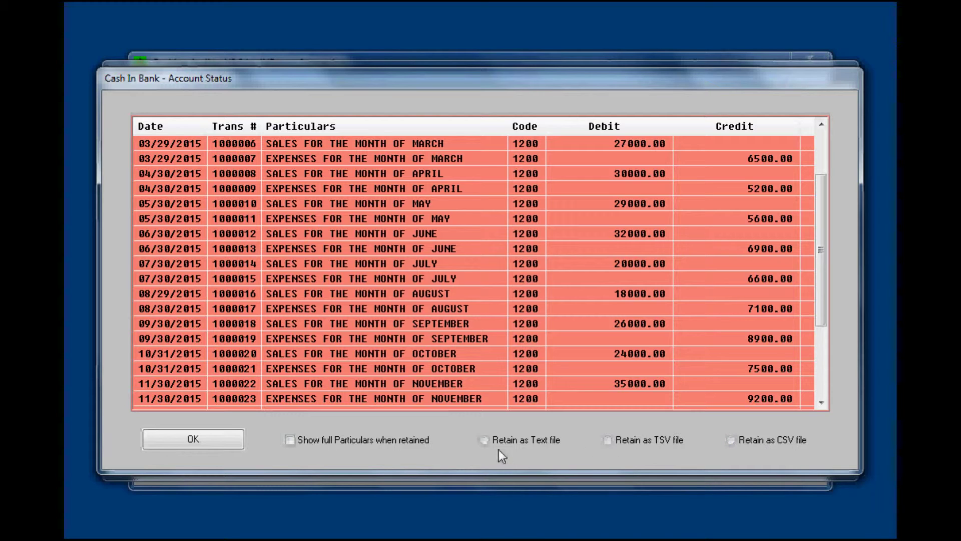
Retain the Cash In Bank account status as a text file without full particulars, and close the trial balance
click(607, 440)
click(732, 441)
click(329, 200)
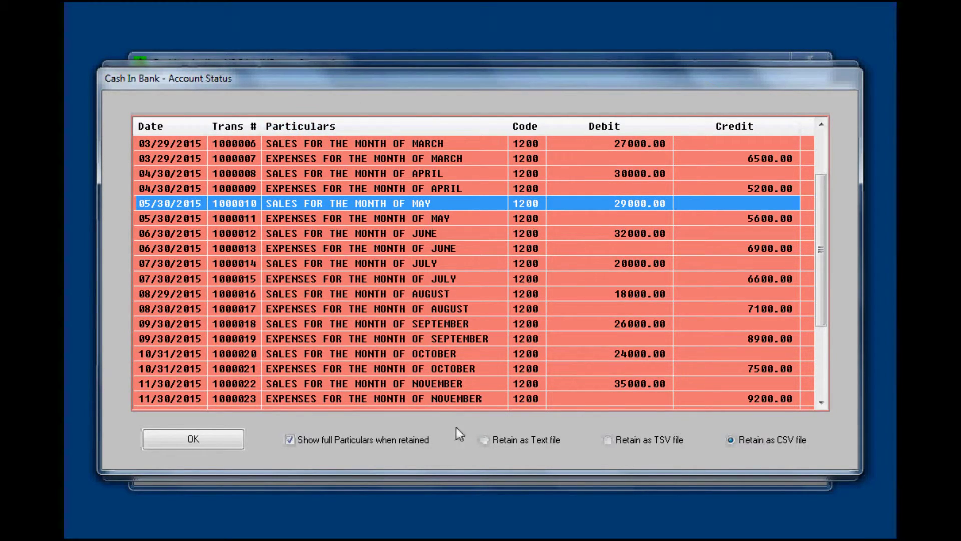
click(485, 439)
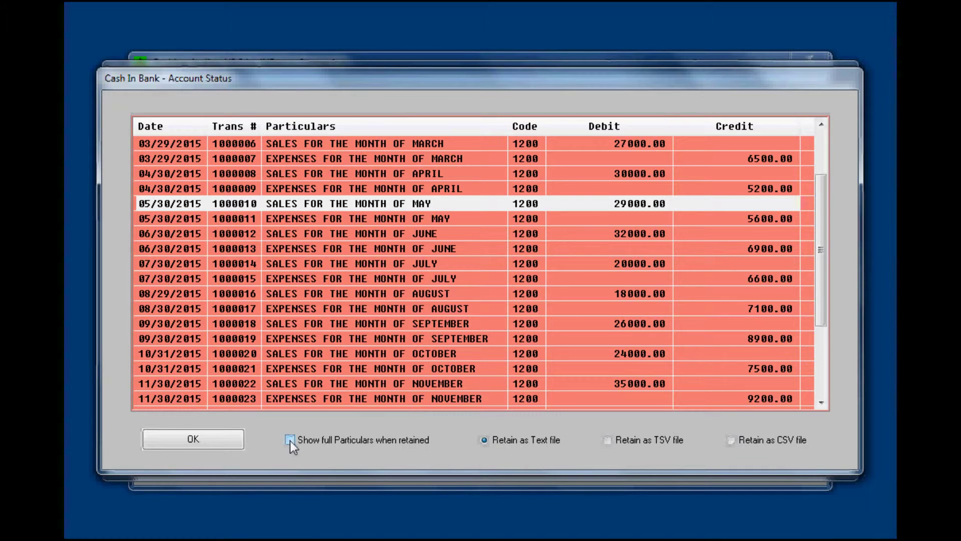
click(223, 447)
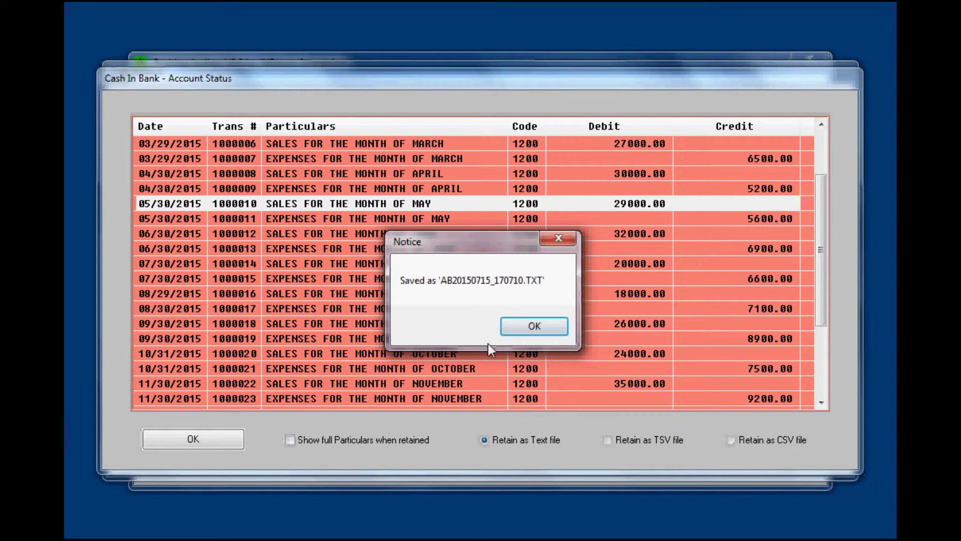
click(522, 328)
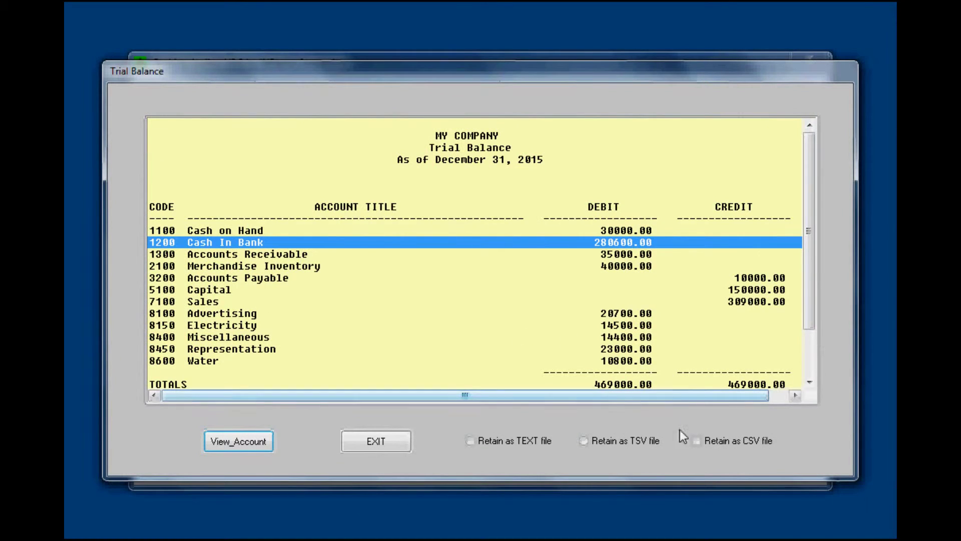
click(385, 440)
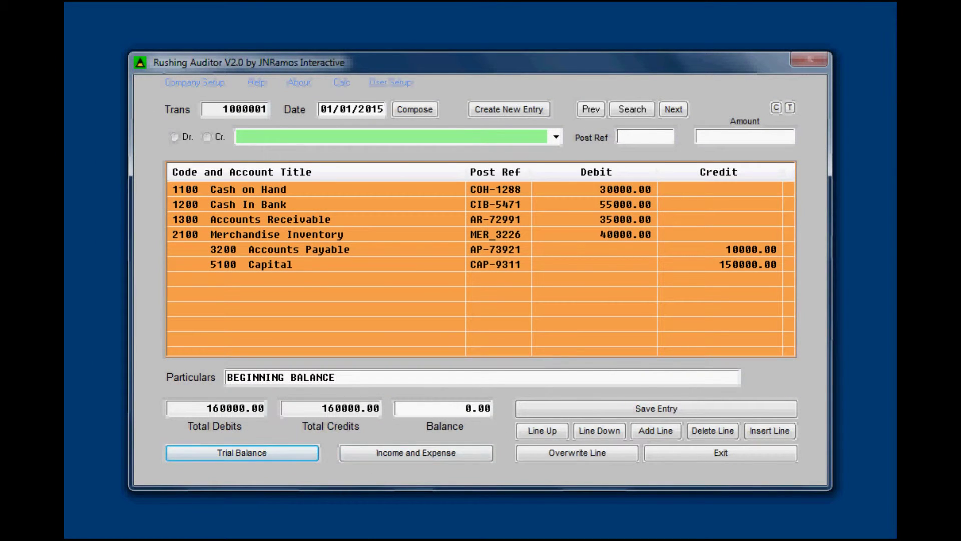
Generate the income and expense summary with the cut-off date set to 12/31/2015
click(402, 454)
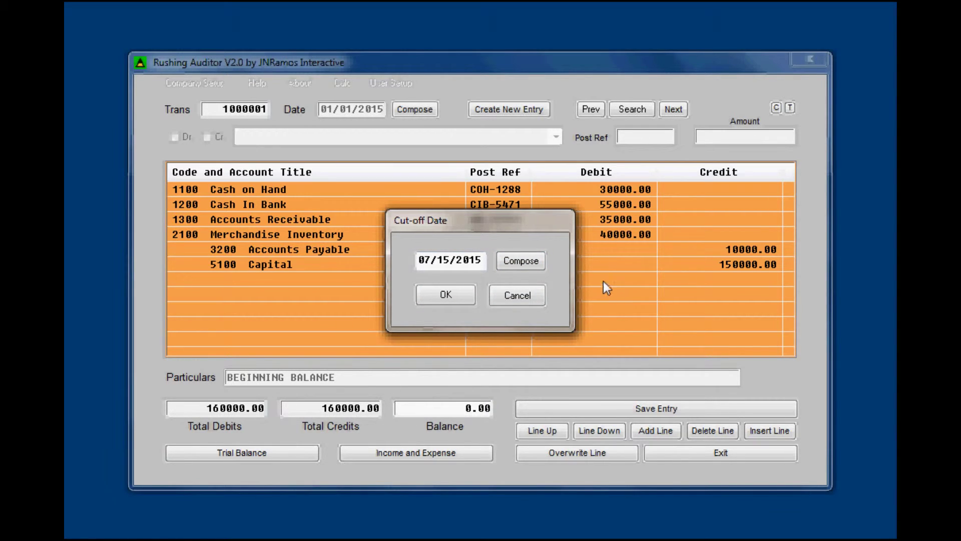
click(516, 260)
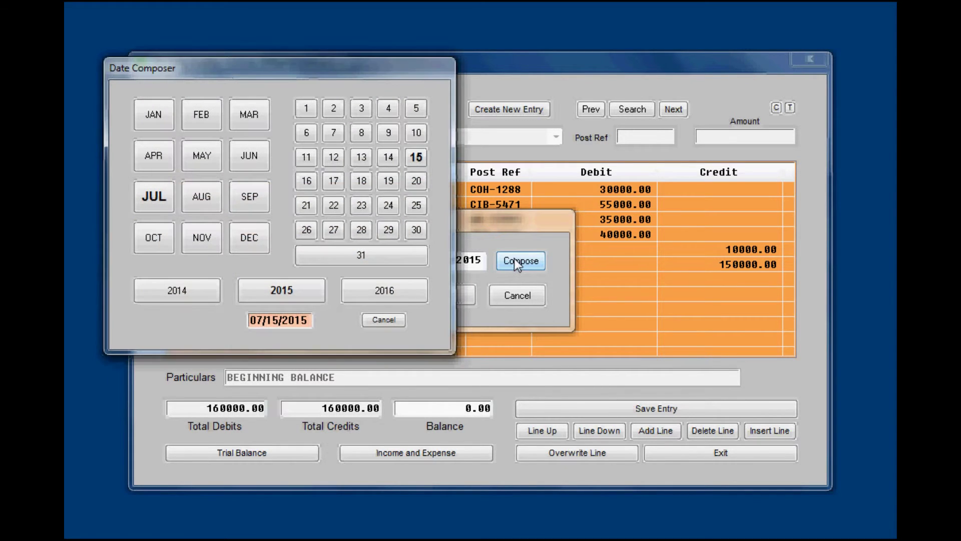
click(252, 242)
click(346, 256)
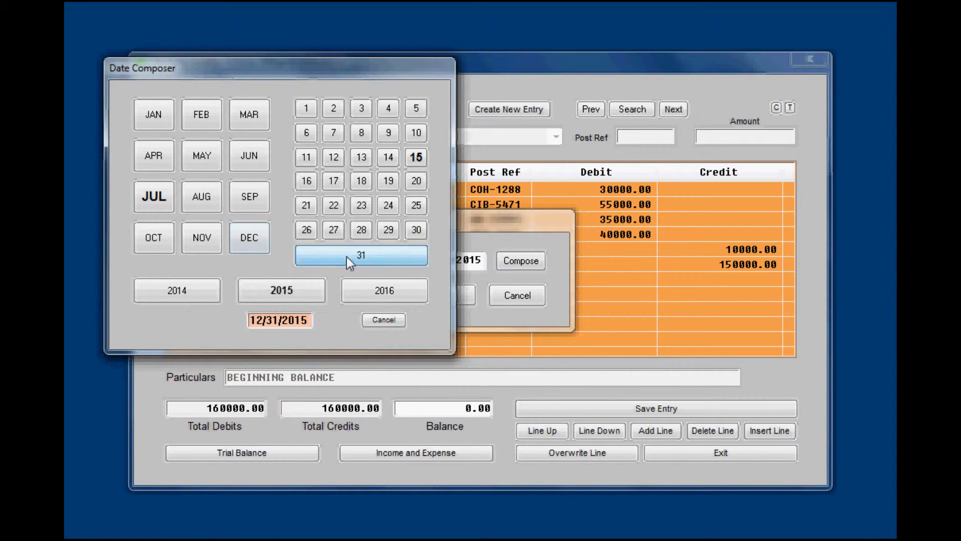
click(292, 295)
click(450, 295)
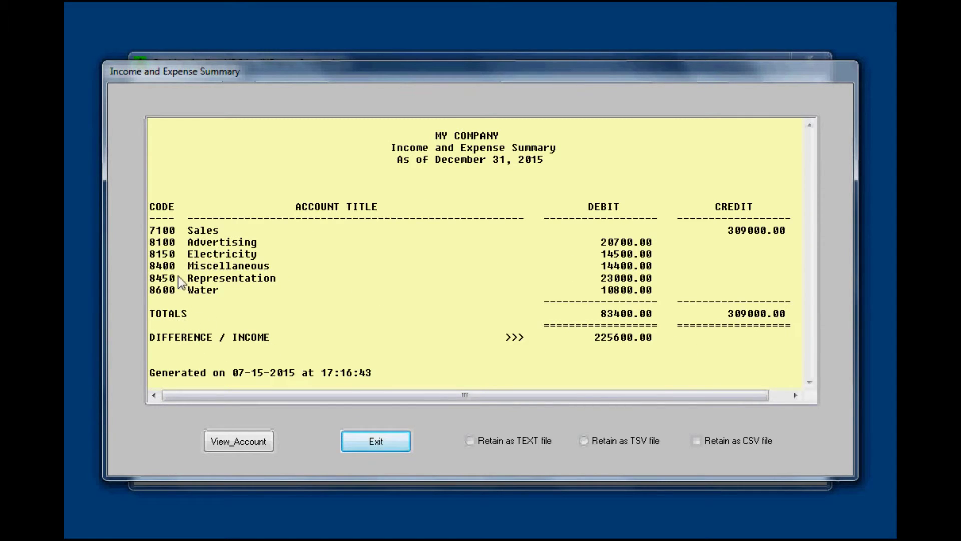
Examine the account status of Sales from the income and expense summary, and close both reports without retaining a file
click(204, 231)
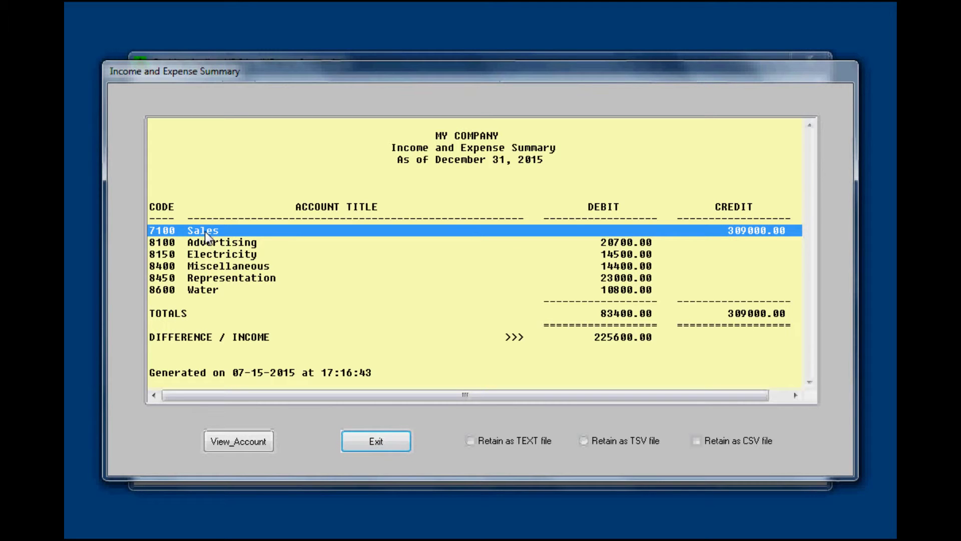
click(236, 440)
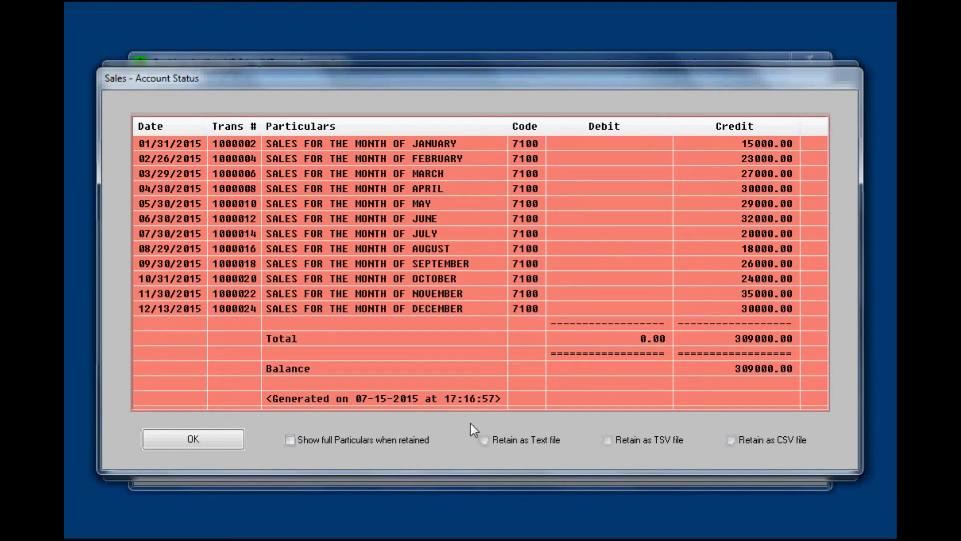
click(191, 439)
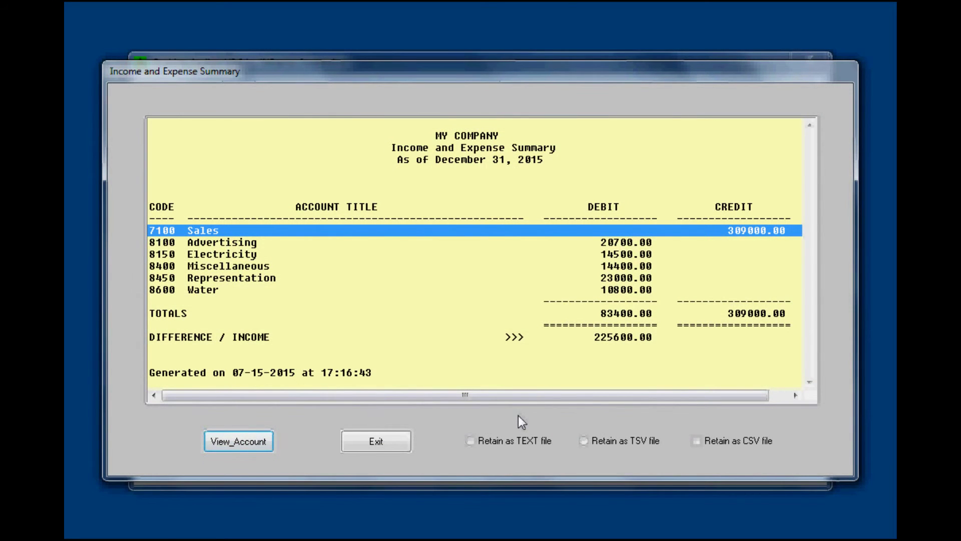
click(391, 441)
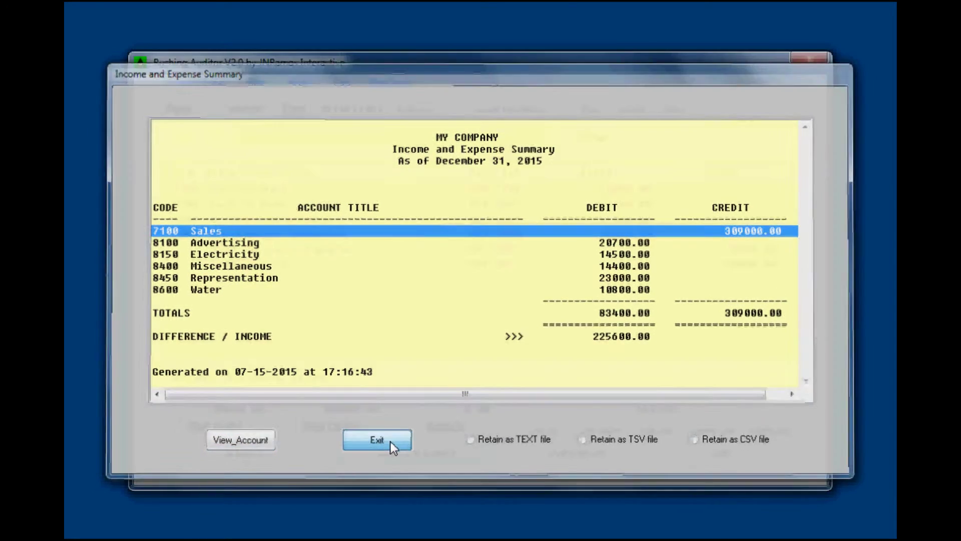